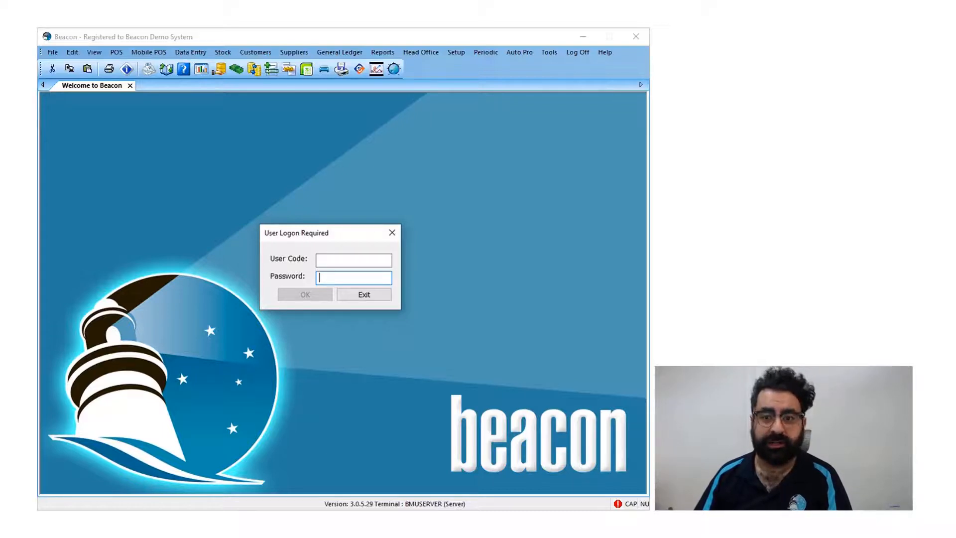
- Log in to Beacon with the BEACON administrator user code and its password
{"action": "left_click", "coordinate": [343, 260]}
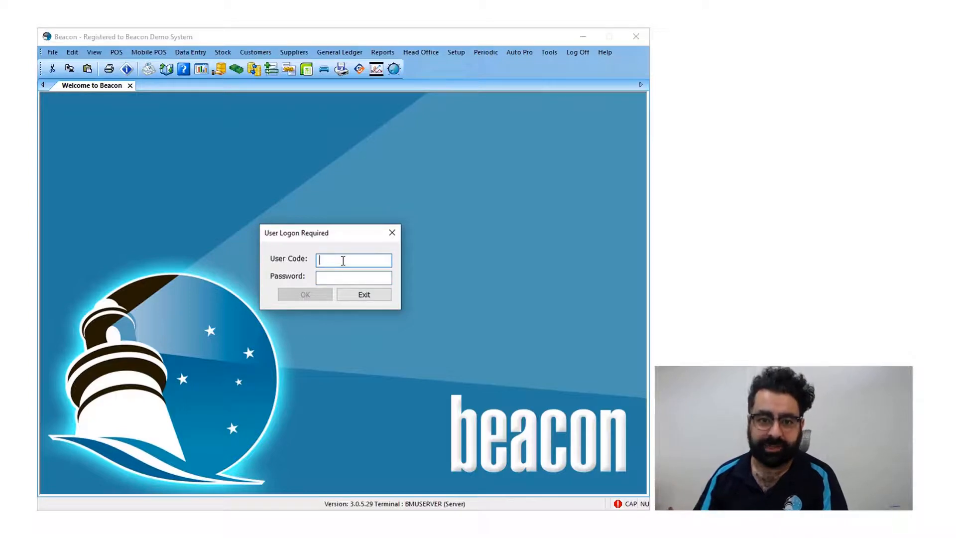
{"action": "type", "text": "BEACON"}
{"action": "key", "text": "Tab"}
{"action": "type", "text": "123"}
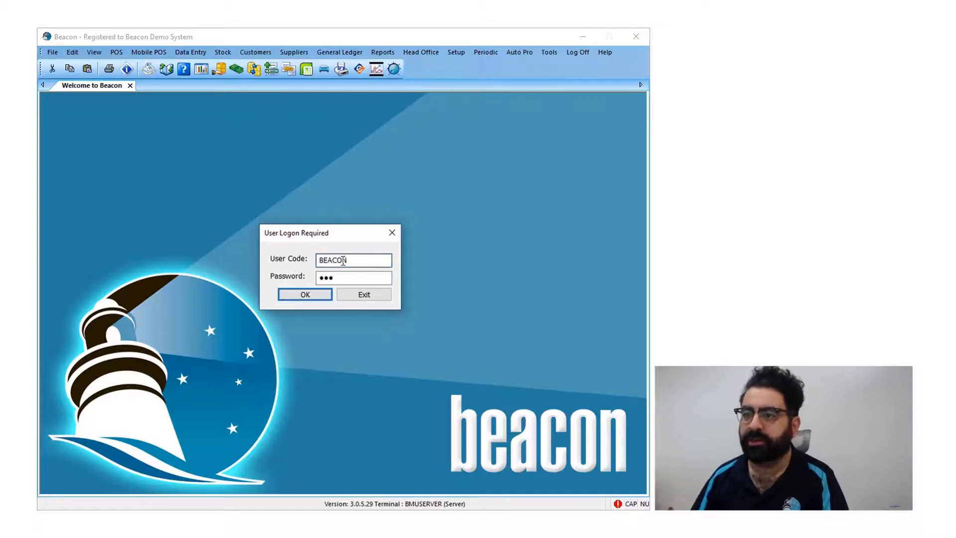
{"action": "left_click", "coordinate": [308, 293]}
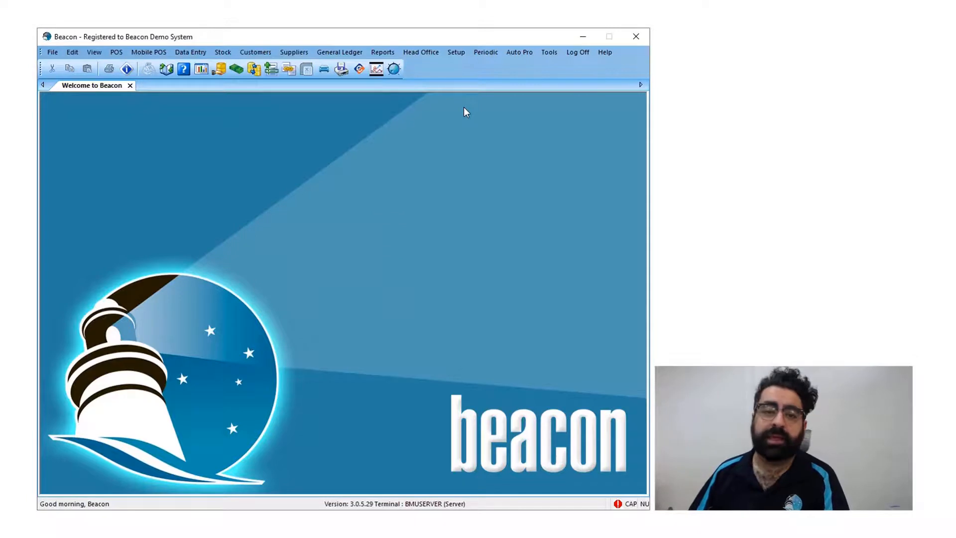
- Open a blank Add User form from Setup > Users > User Maintenance
{"action": "left_click", "coordinate": [457, 52]}
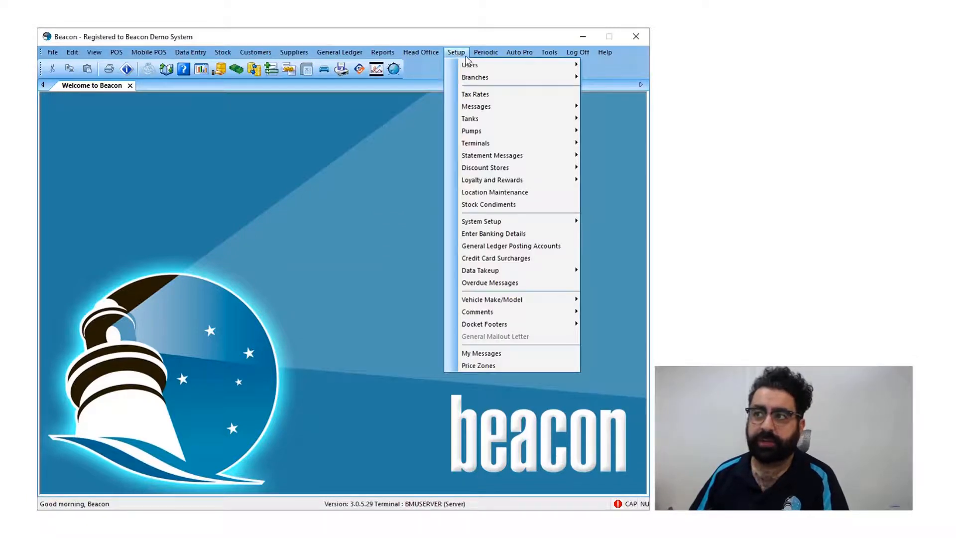
{"action": "mouse_move", "coordinate": [459, 68]}
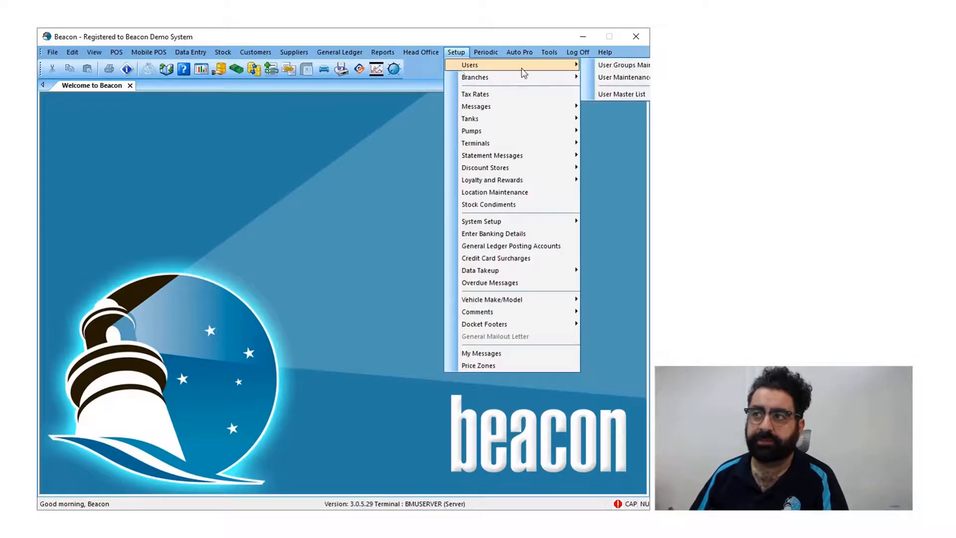
{"action": "mouse_move", "coordinate": [607, 79]}
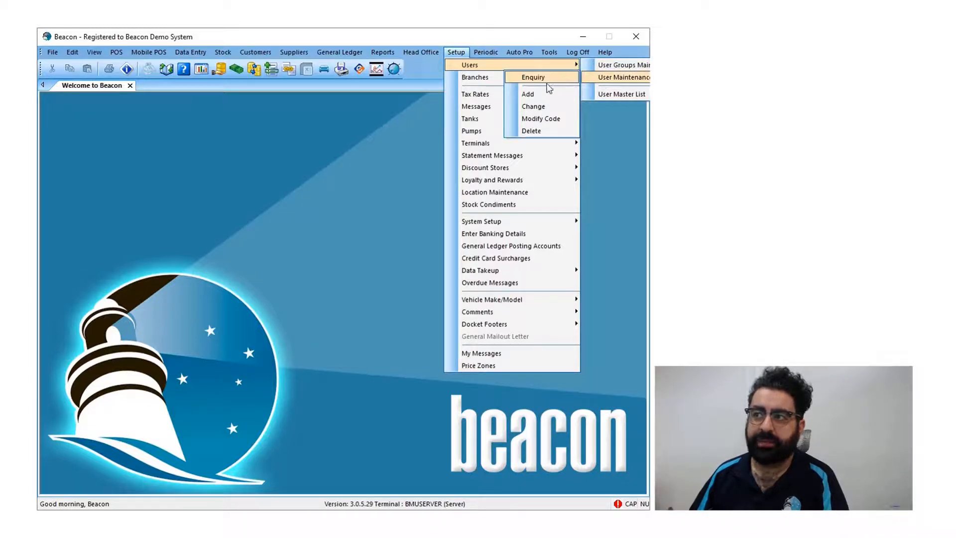
{"action": "left_click", "coordinate": [528, 94]}
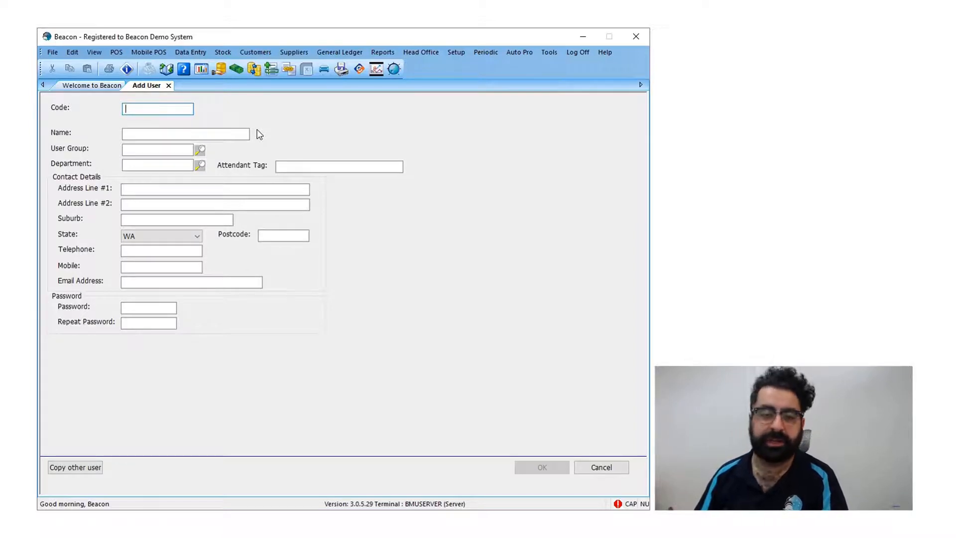
- Enter the new user's short code and full name, fixing the name's accidental capitalisation
{"action": "type", "text": "CEM"}
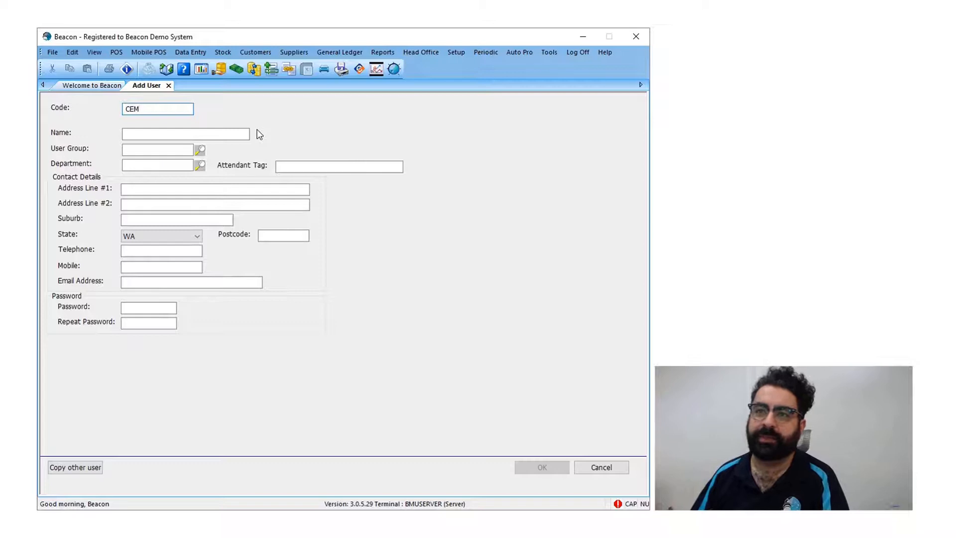
{"action": "left_click", "coordinate": [159, 130]}
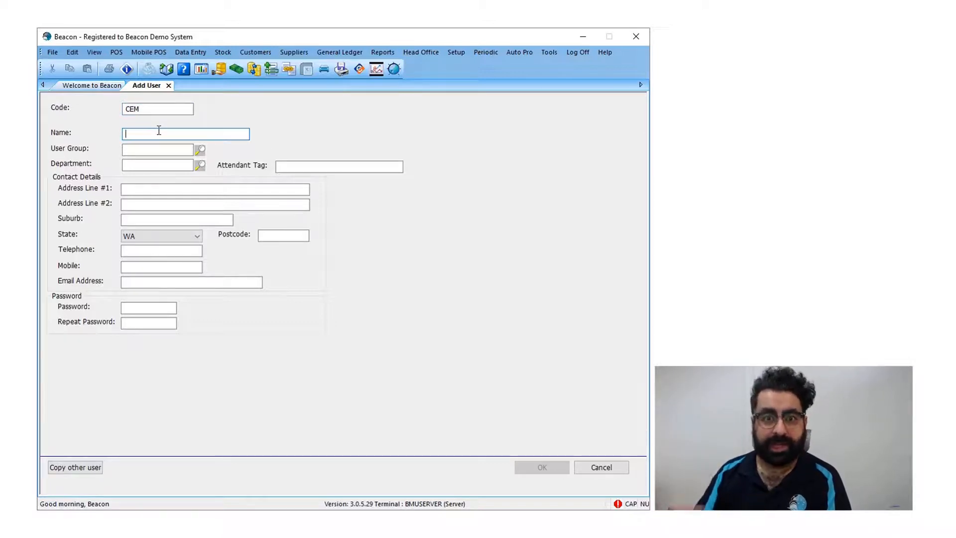
{"action": "type", "text": "cEM"}
{"action": "key", "text": "BackSpace"}
{"action": "key", "text": "BackSpace"}
{"action": "key", "text": "BackSpace"}
{"action": "key", "text": "Caps_Lock"}
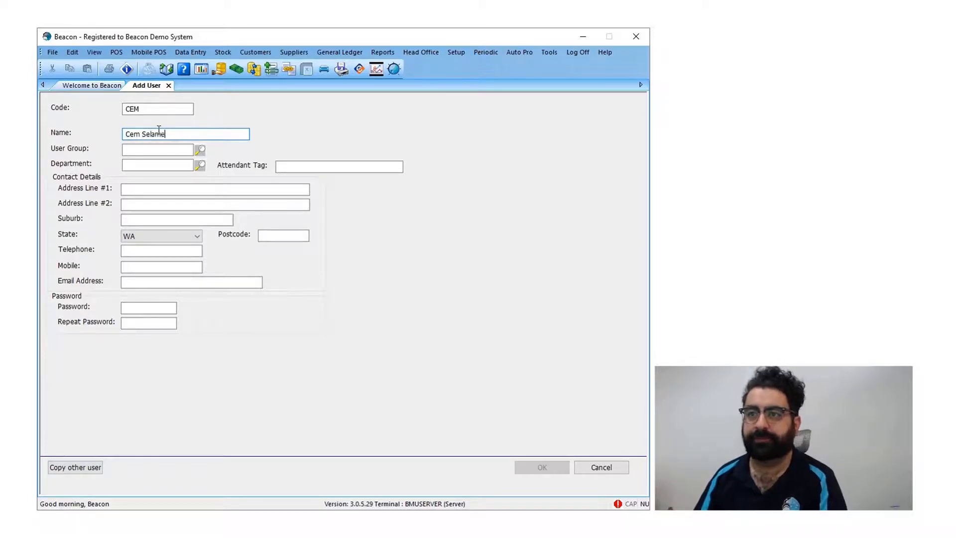
{"action": "left_click", "coordinate": [165, 150]}
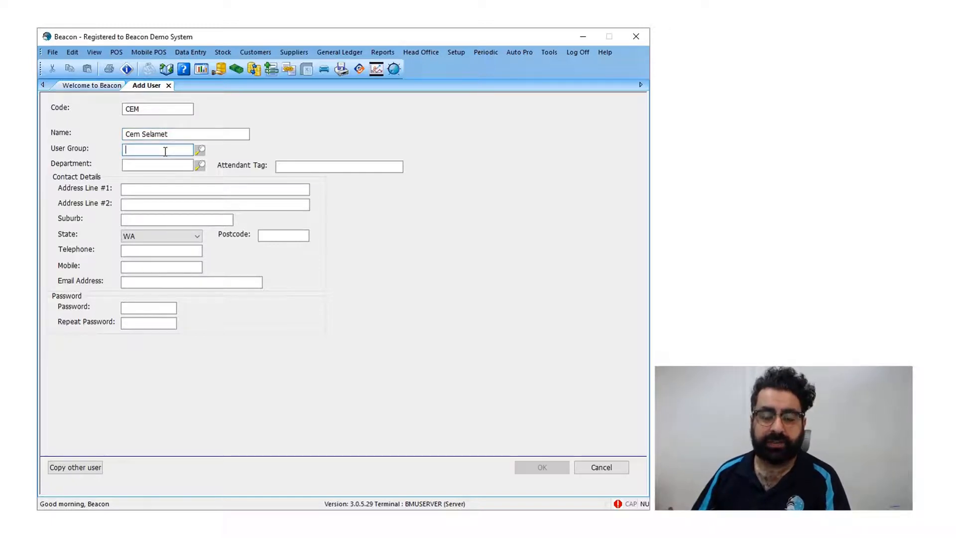
- Pick CASHIER from the Search User Groups list as the new user's group
{"action": "left_click", "coordinate": [201, 149]}
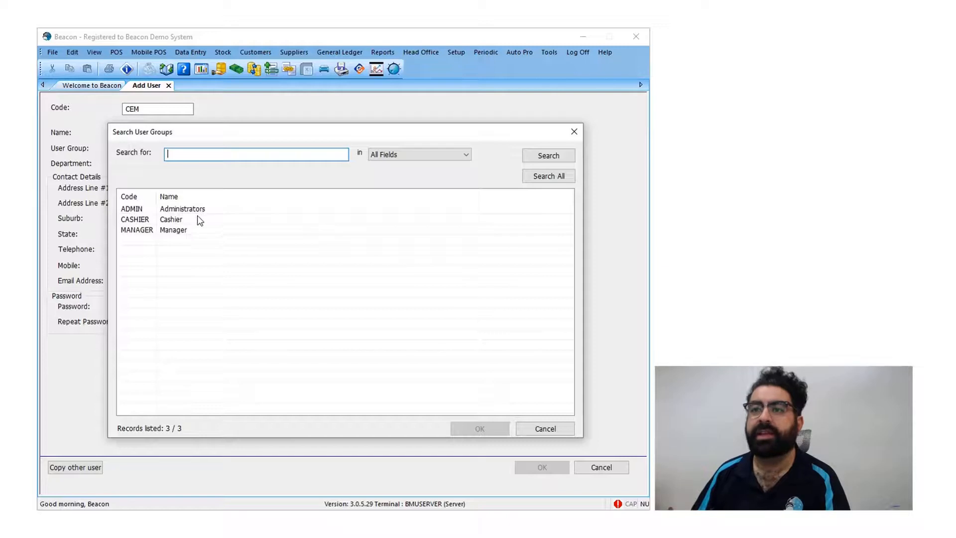
{"action": "left_click", "coordinate": [182, 230]}
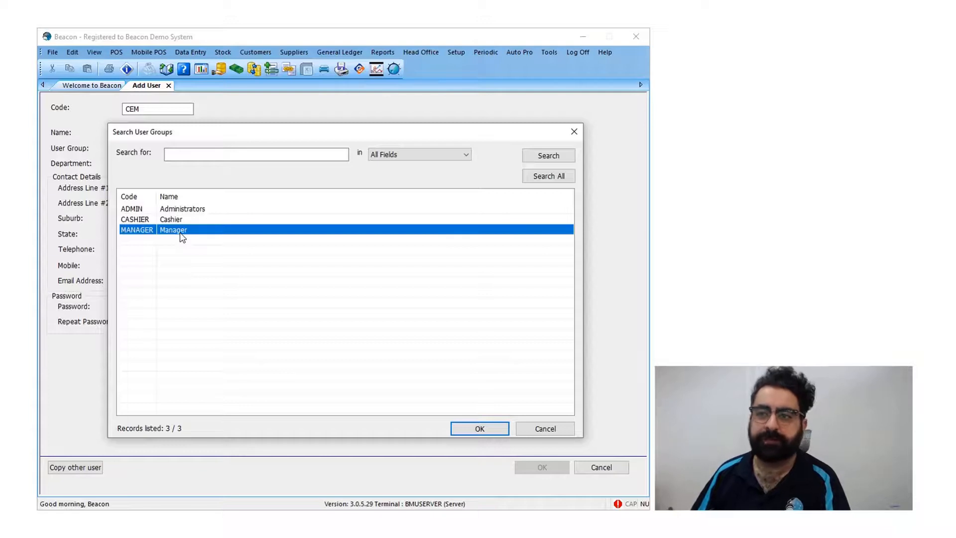
{"action": "left_click", "coordinate": [180, 219]}
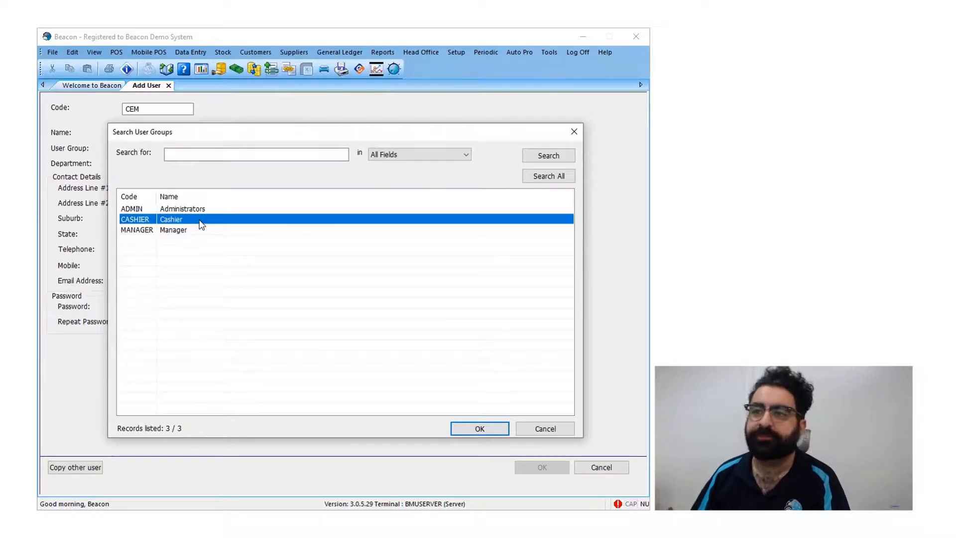
{"action": "double_click", "coordinate": [201, 220]}
{"action": "left_click", "coordinate": [130, 166]}
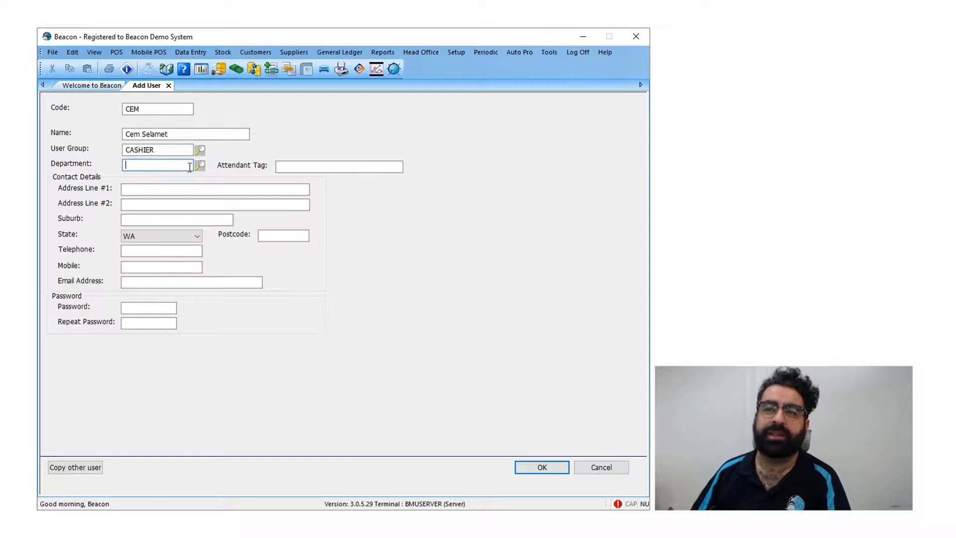
- Enter the new user's street address across two lines, plus suburb and postcode
{"action": "left_click", "coordinate": [170, 191]}
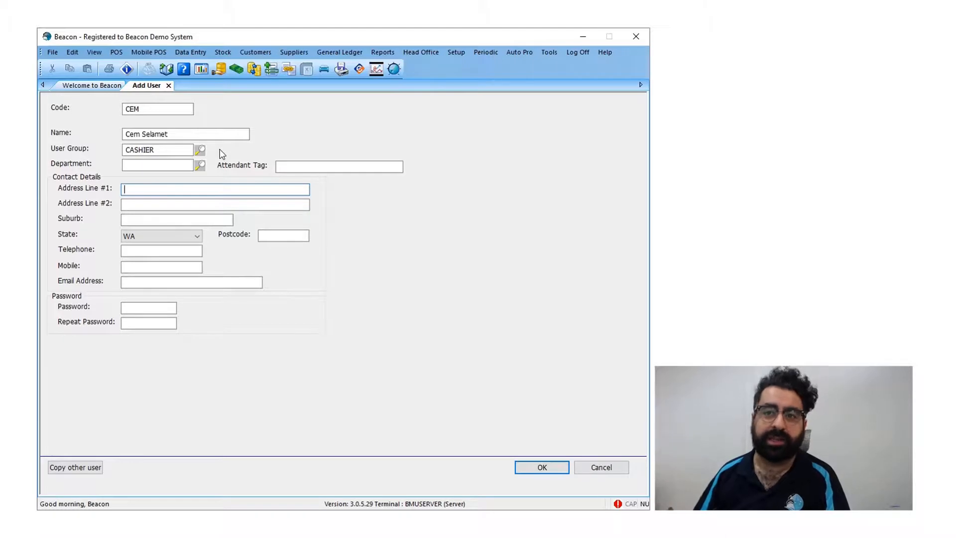
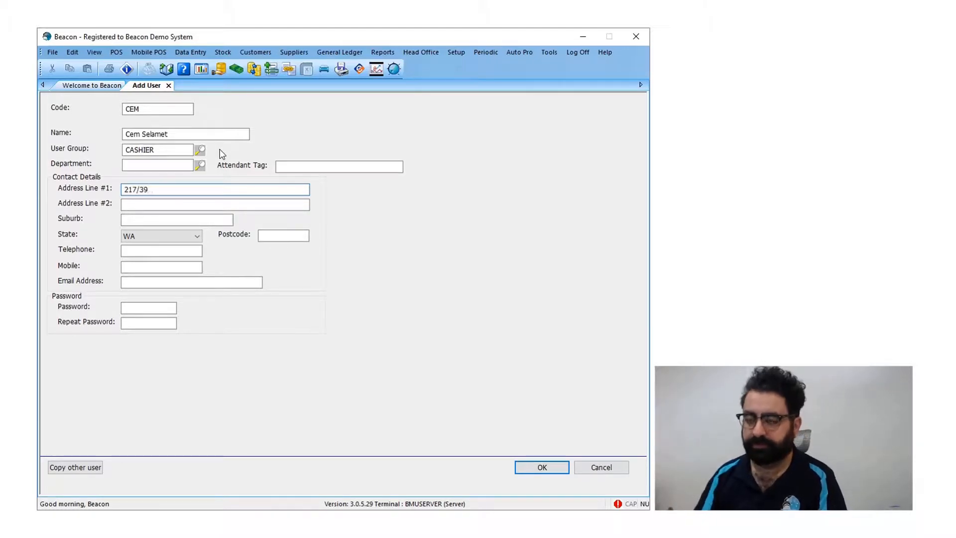
{"action": "key", "text": "Return"}
{"action": "left_click", "coordinate": [211, 205]}
{"action": "type", "text": "Road"}
{"action": "left_click", "coordinate": [184, 220]}
{"action": "type", "text": "Osborne Park"}
{"action": "key", "text": "Tab"}
{"action": "type", "text": "6017"}
- Fill in the user's telephone number, mobile number and e-mail address
{"action": "key", "text": "Tab"}
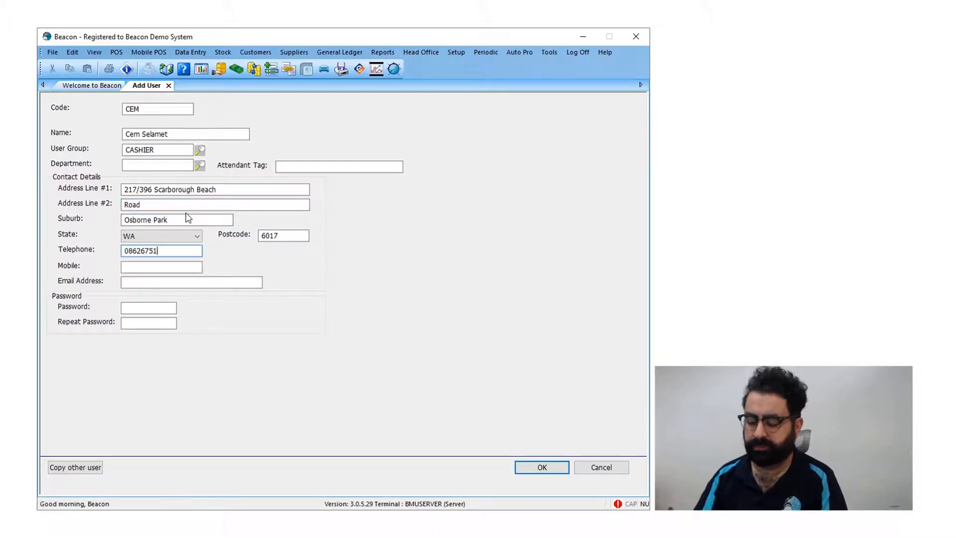
{"action": "key", "text": "Tab"}
{"action": "type", "text": "0412345678"}
{"action": "key", "text": "Tab"}
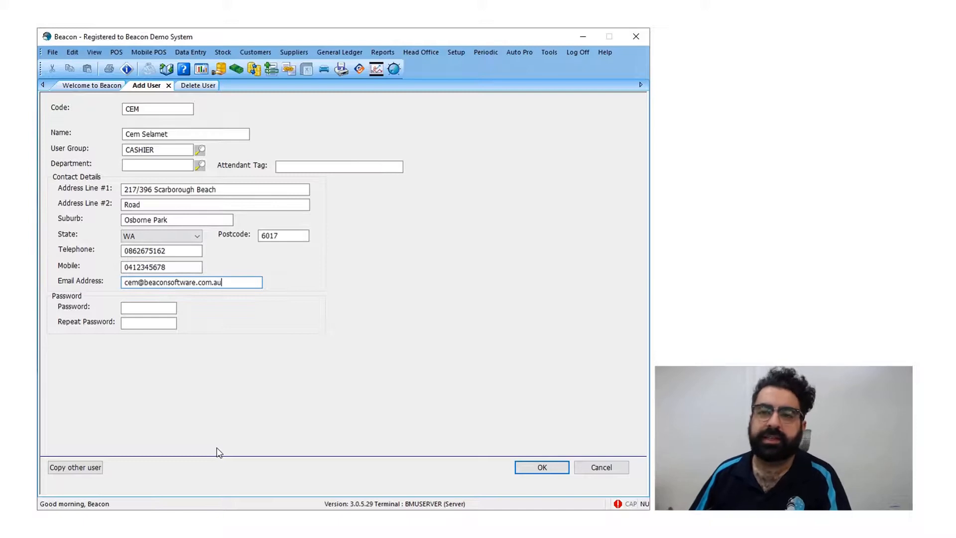
- Set the user's password and repeat it in the confirmation field
{"action": "left_click", "coordinate": [157, 309]}
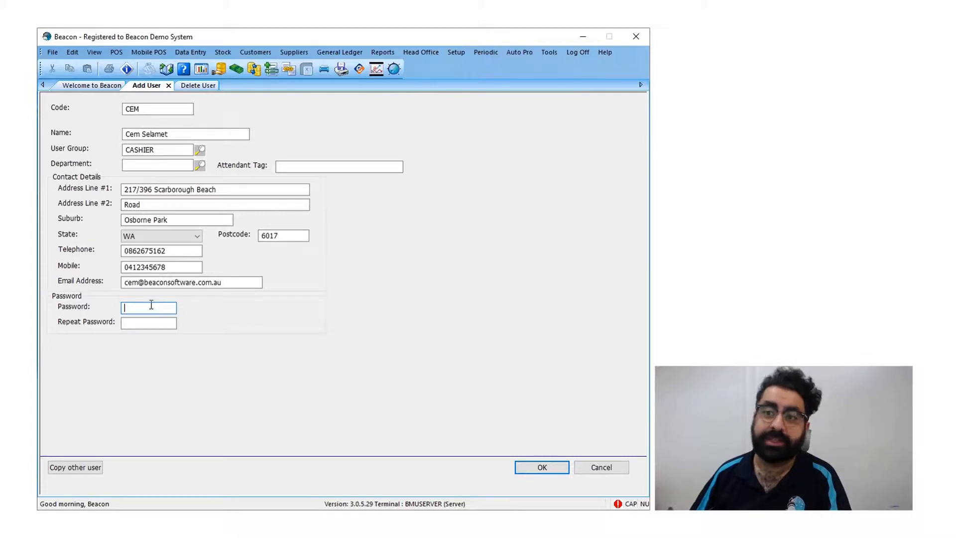
{"action": "type", "text": "***"}
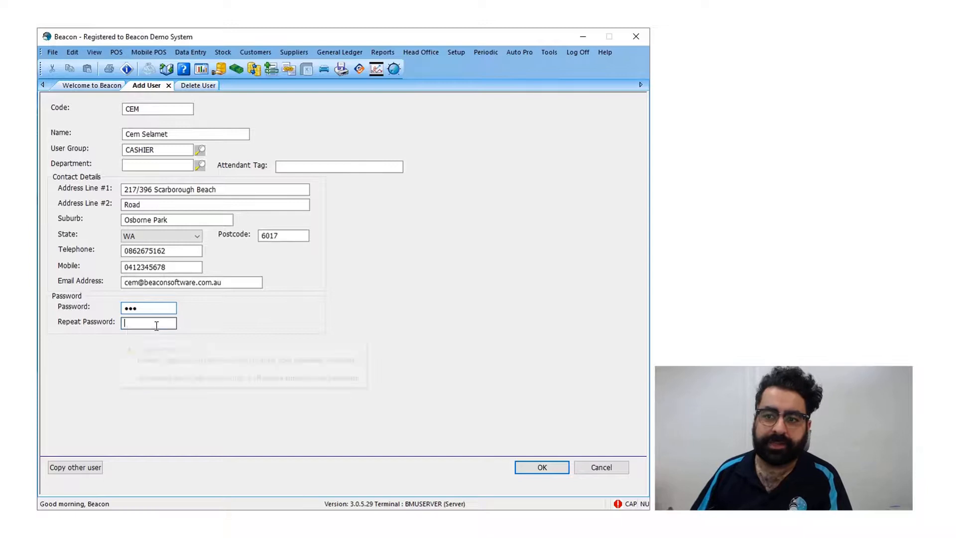
{"action": "left_click", "coordinate": [151, 325]}
{"action": "type", "text": "***"}
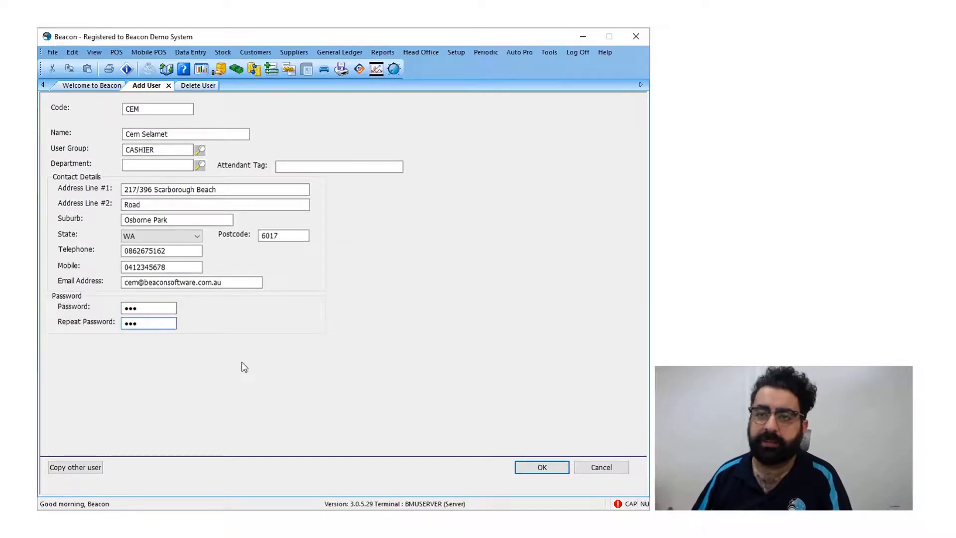
- Save the new cashier user, then enter their user code with the on-screen keyboard
{"action": "left_click", "coordinate": [534, 467]}
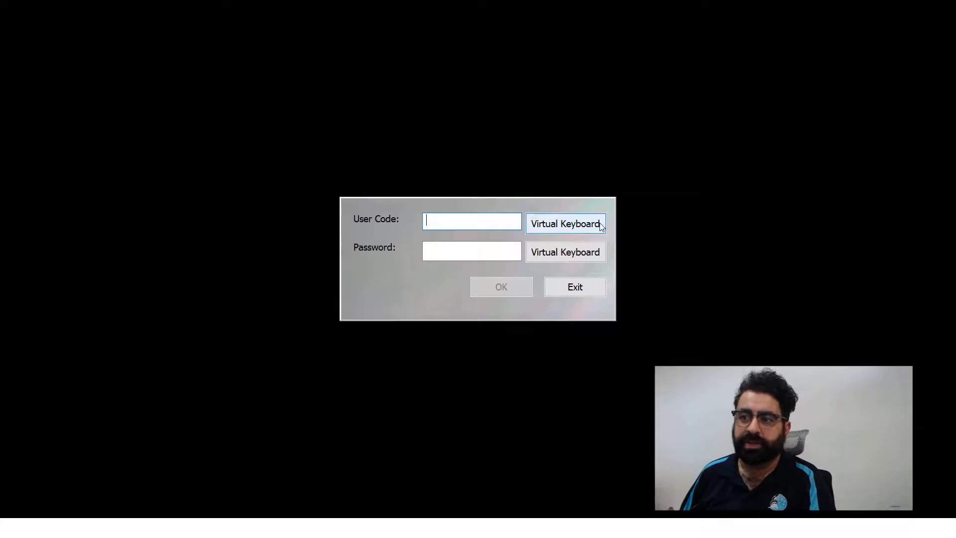
{"action": "left_click", "coordinate": [568, 225]}
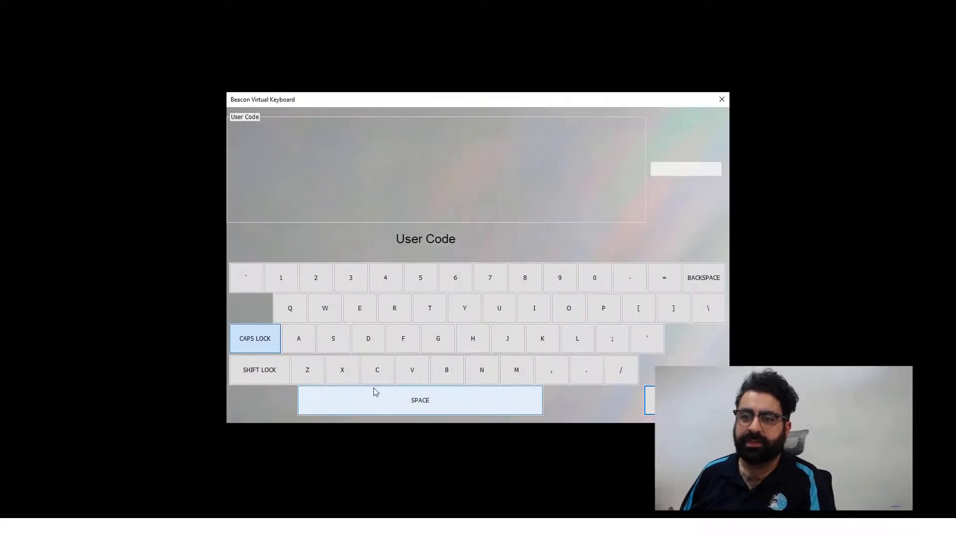
{"action": "left_click", "coordinate": [377, 370]}
{"action": "left_click", "coordinate": [363, 314]}
{"action": "left_click", "coordinate": [515, 368]}
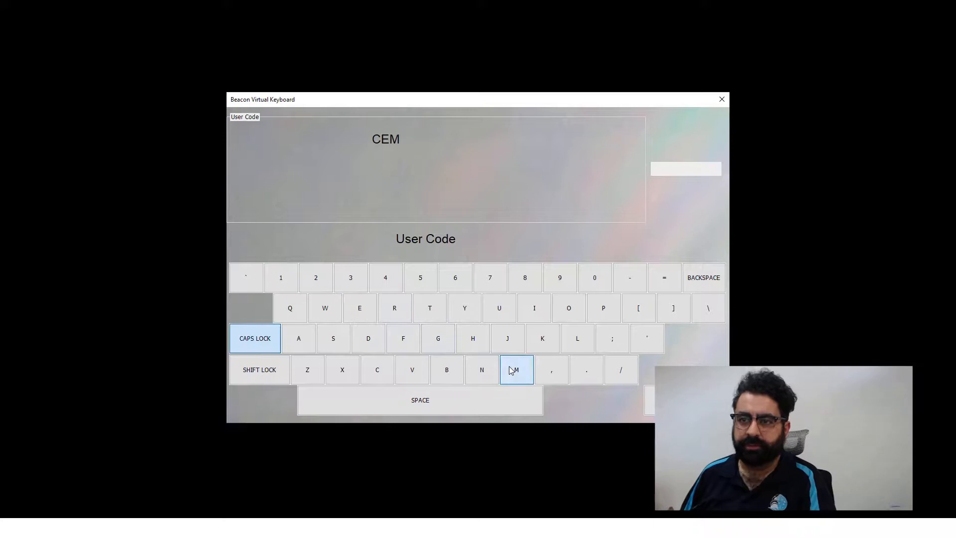
{"action": "left_click", "coordinate": [657, 399]}
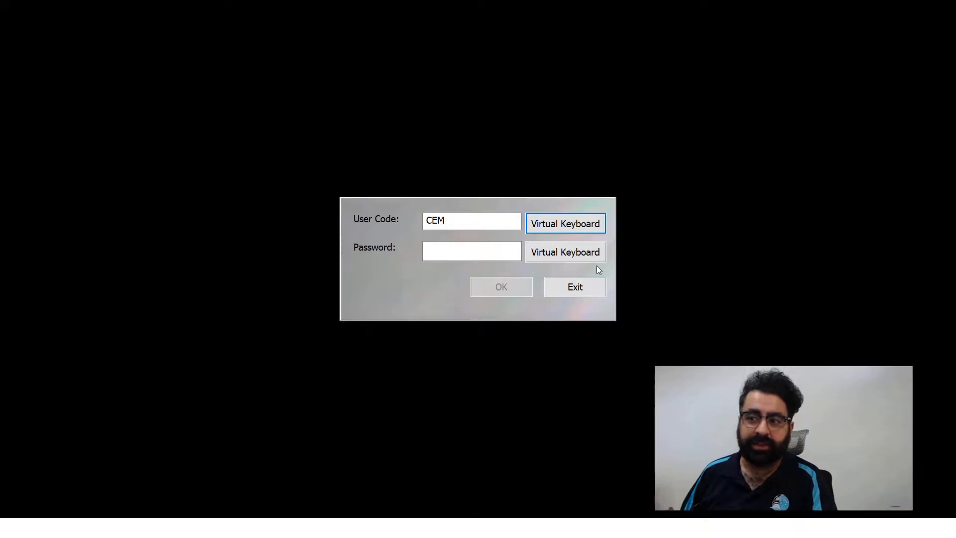
- Enter the cashier's password with the on-screen keyboard and log in to POS
{"action": "left_click", "coordinate": [585, 254]}
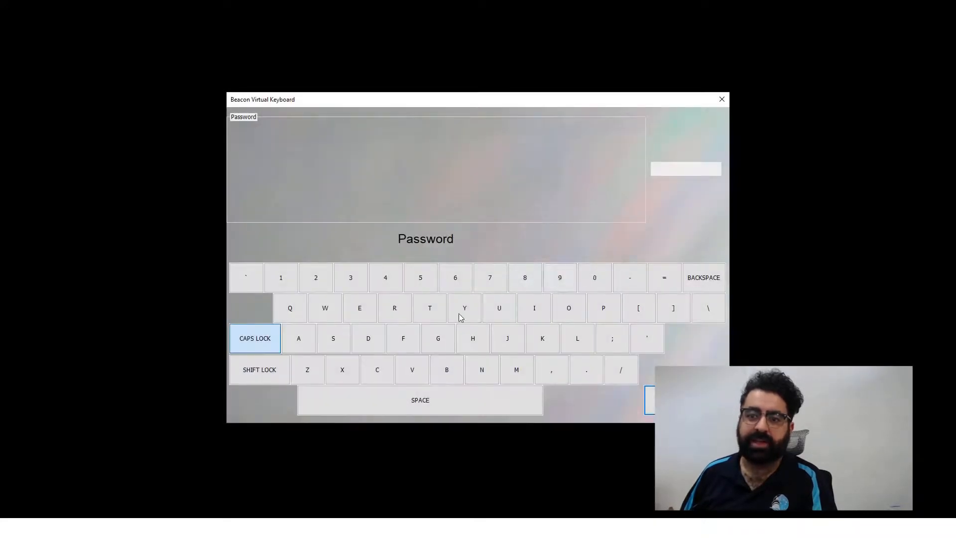
{"action": "left_click", "coordinate": [381, 373]}
{"action": "left_click", "coordinate": [376, 317]}
{"action": "left_click", "coordinate": [525, 376]}
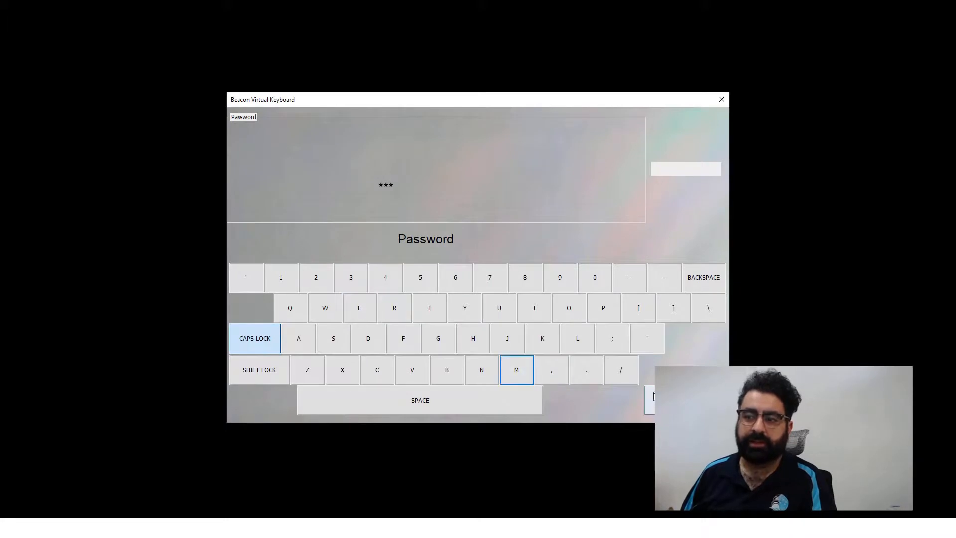
{"action": "left_click", "coordinate": [649, 400]}
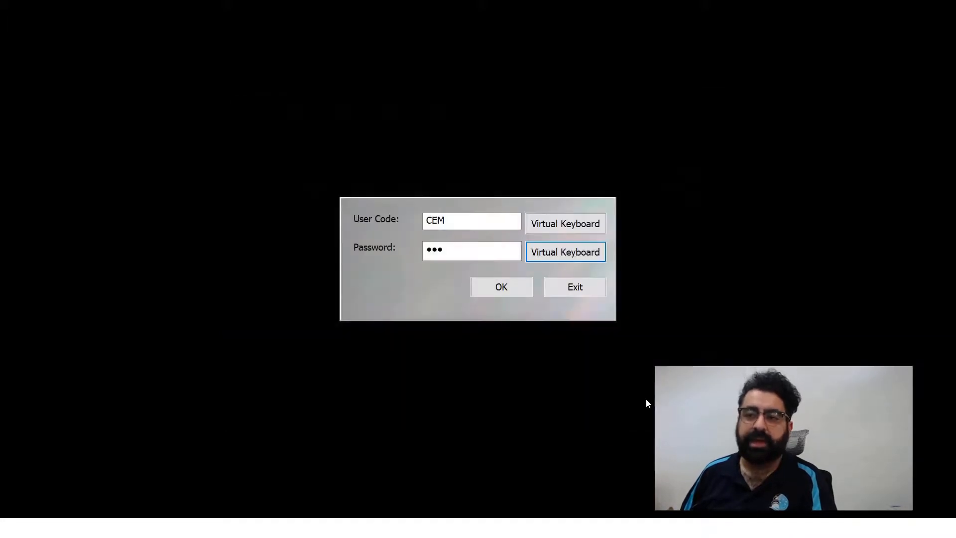
{"action": "left_click", "coordinate": [499, 295]}
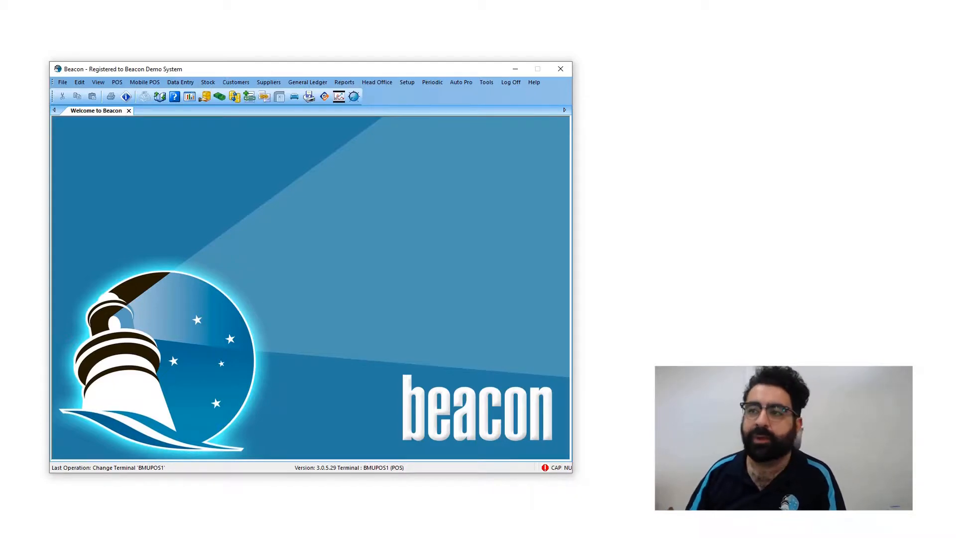
{"action": "left_click", "coordinate": [485, 83]}
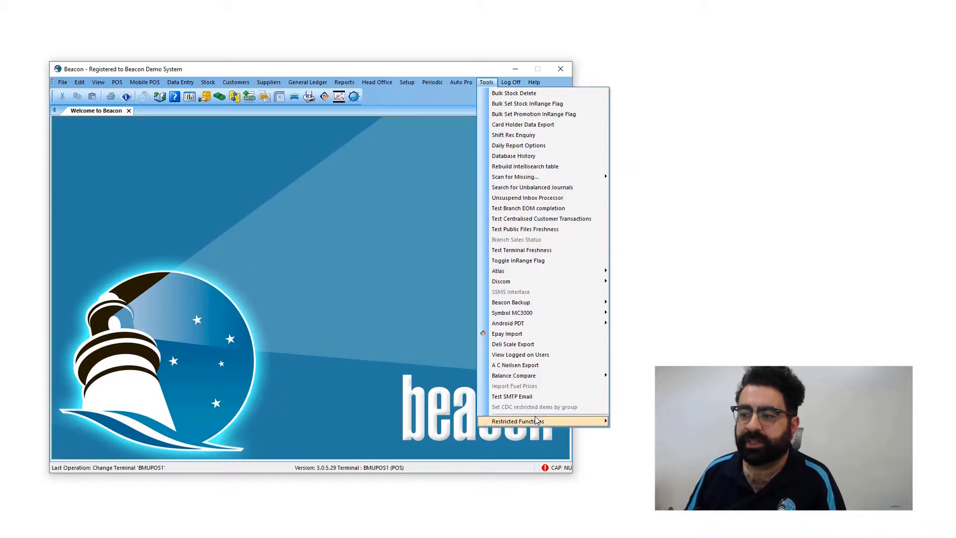
{"action": "mouse_move", "coordinate": [536, 420]}
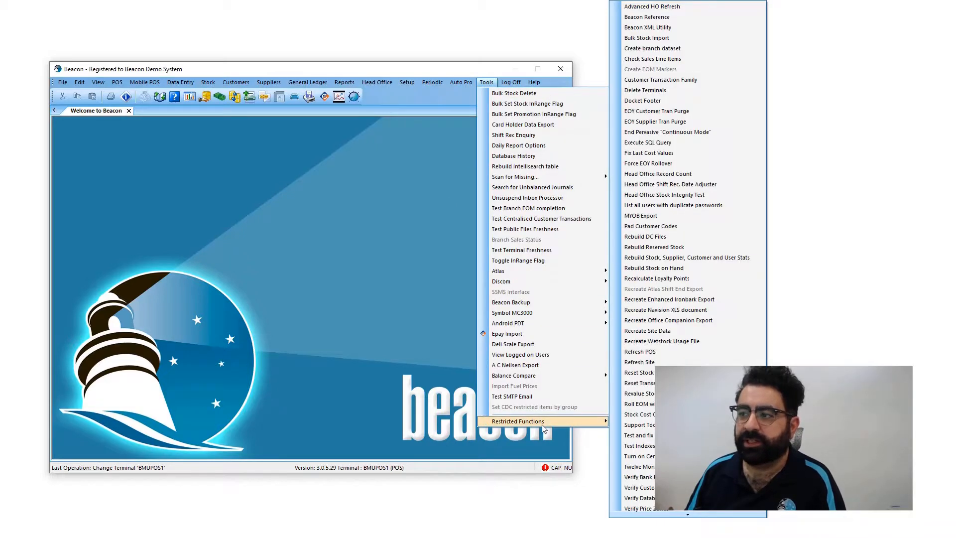
{"action": "left_click", "coordinate": [699, 210]}
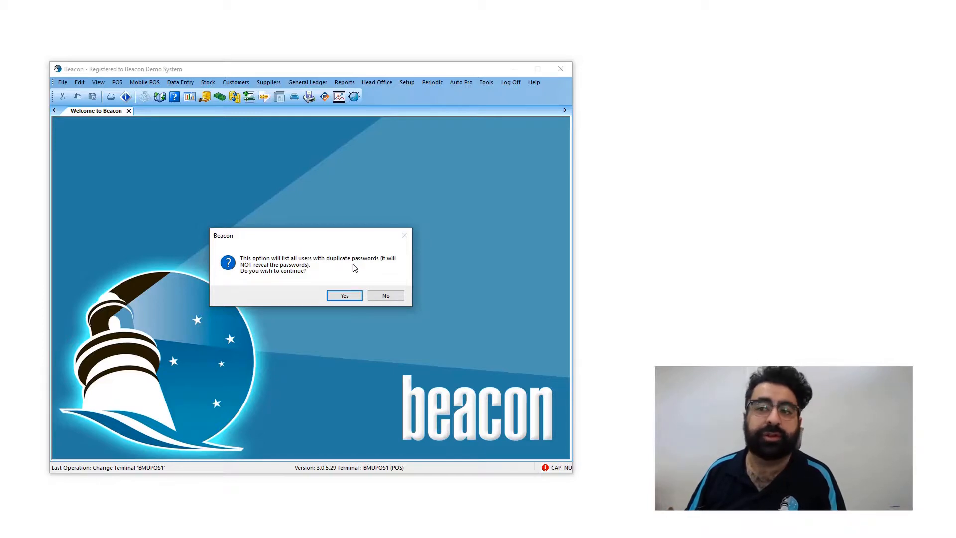
{"action": "left_click", "coordinate": [346, 296]}
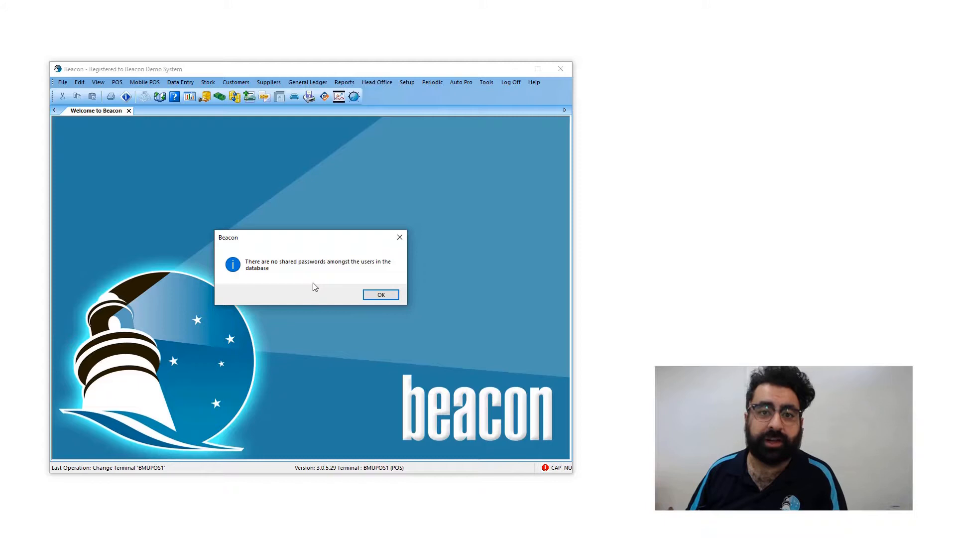
{"action": "left_click", "coordinate": [382, 294]}
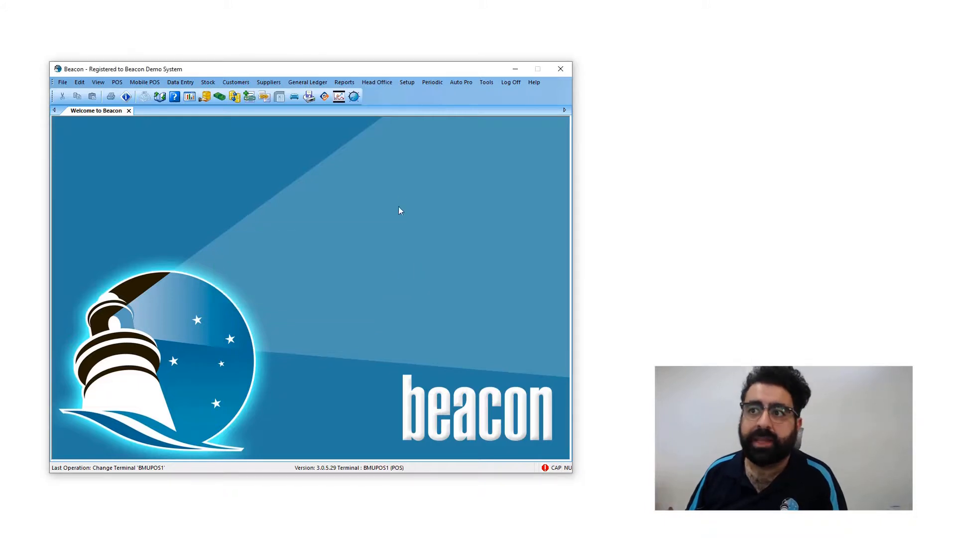
- Tick 'Log On with Password Only' for terminal BMUPOS1 and save the terminal settings
{"action": "left_click", "coordinate": [410, 87]}
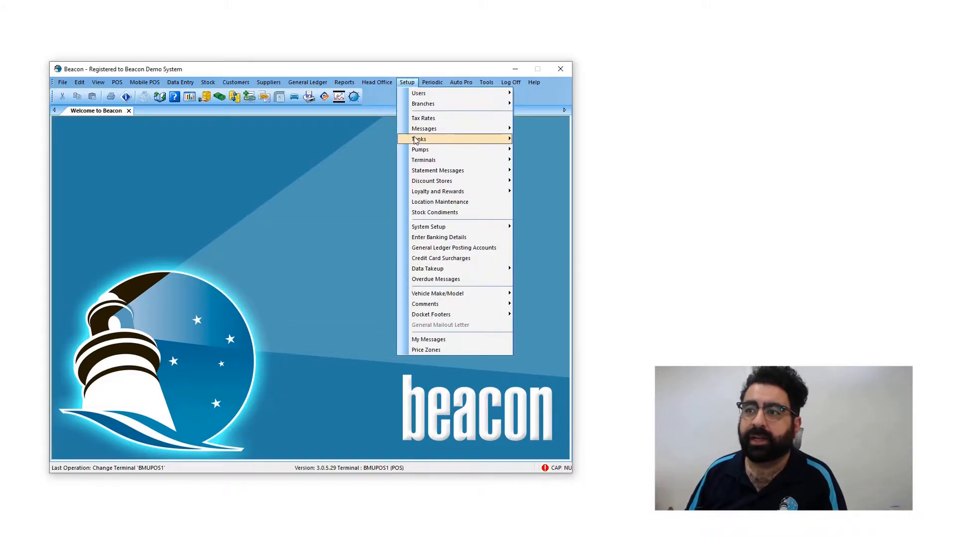
{"action": "mouse_move", "coordinate": [445, 161]}
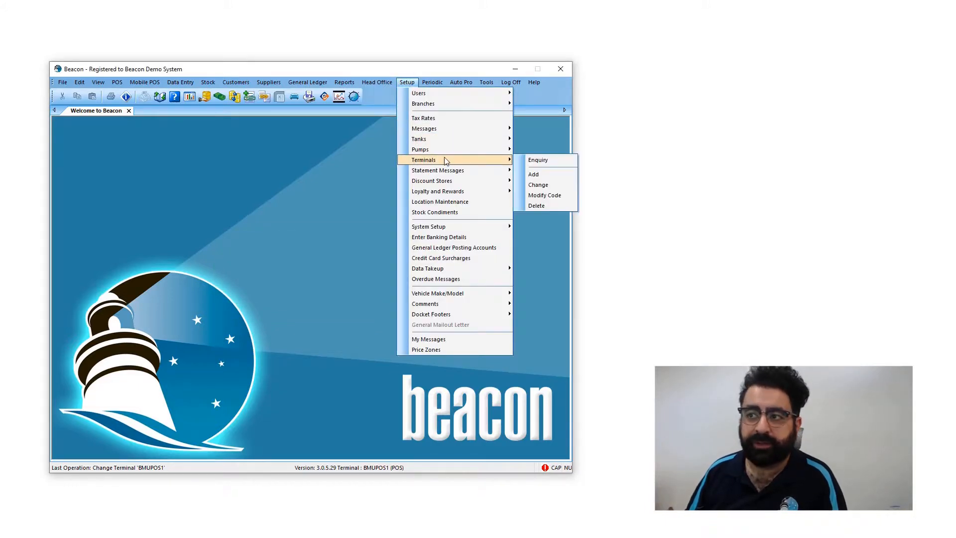
{"action": "left_click", "coordinate": [551, 184]}
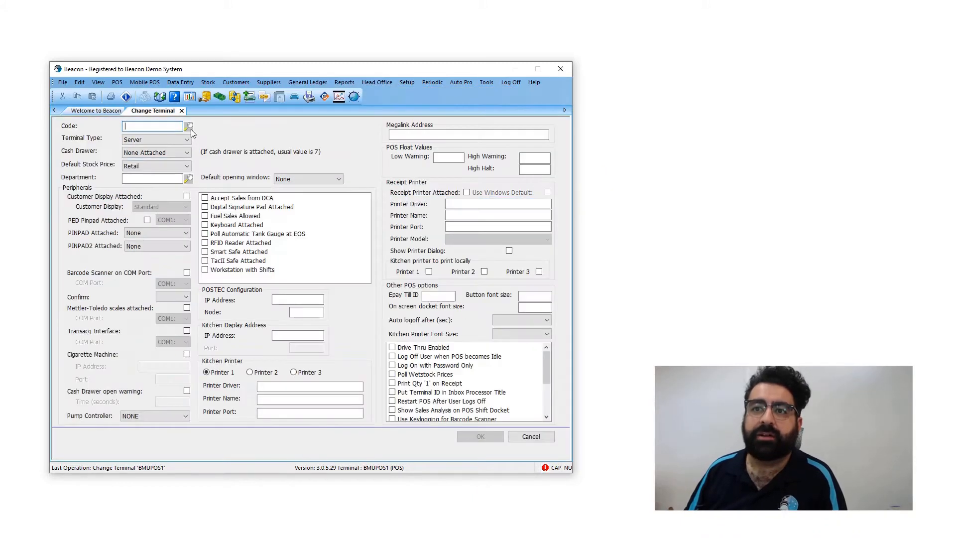
{"action": "left_click", "coordinate": [189, 128]}
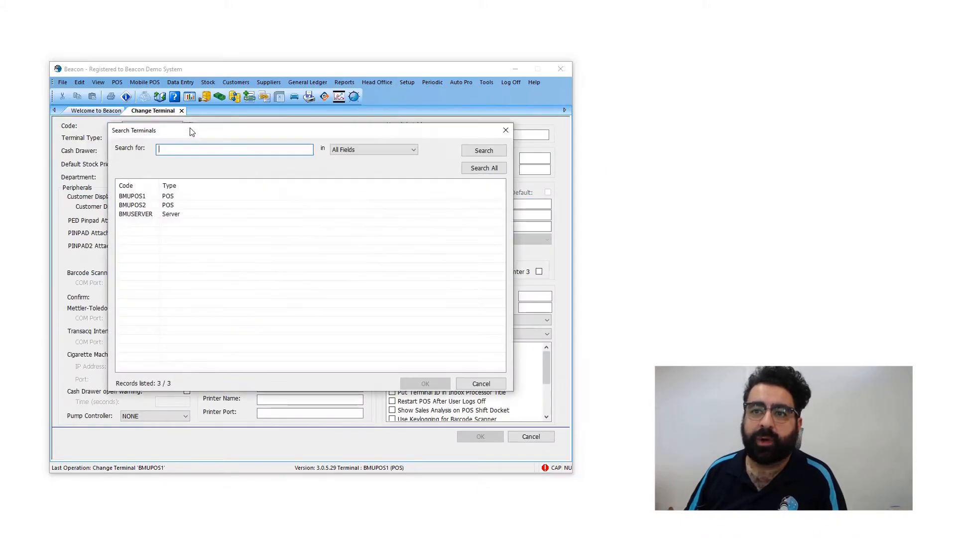
{"action": "double_click", "coordinate": [170, 197]}
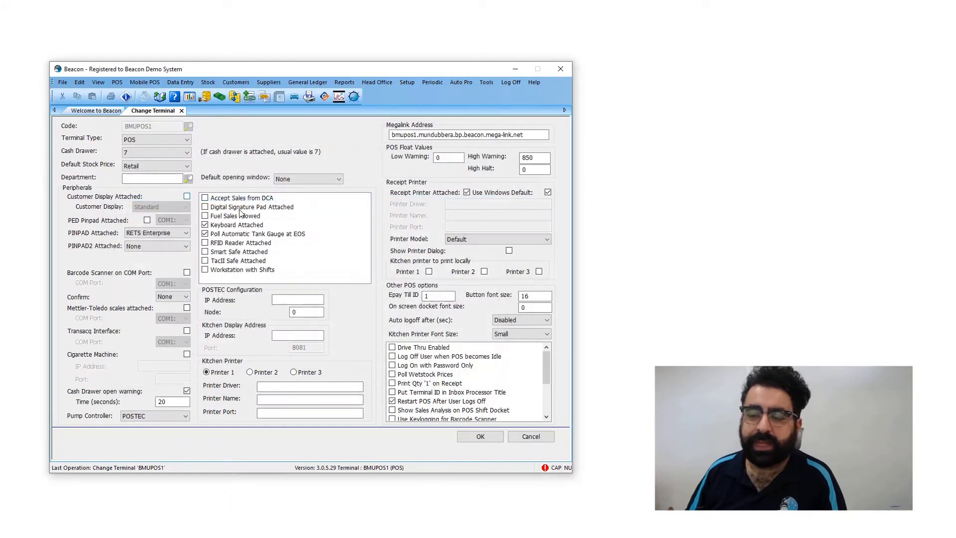
{"action": "left_click", "coordinate": [392, 365]}
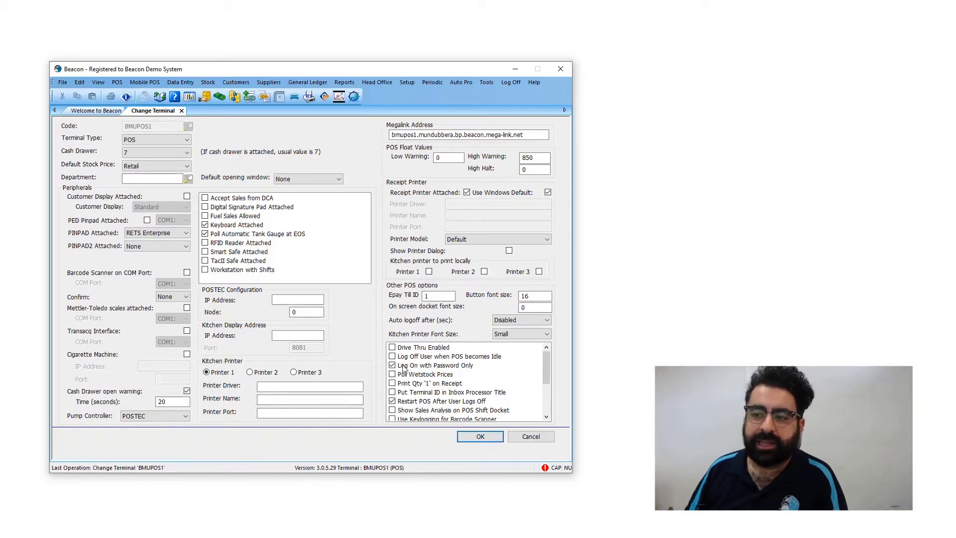
{"action": "left_click", "coordinate": [479, 437]}
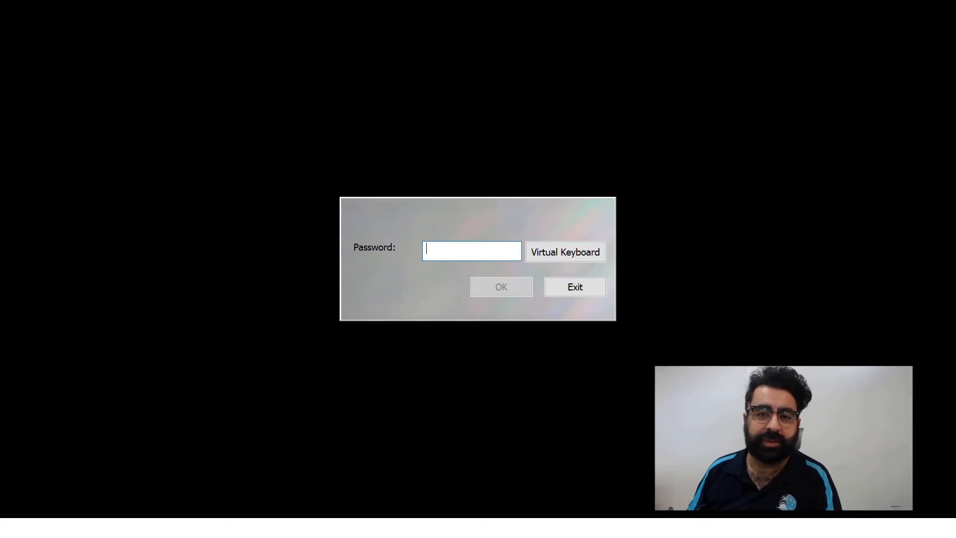
- Enter the cashier's three-character password on the on-screen keyboard and confirm the login
{"action": "left_click", "coordinate": [577, 253]}
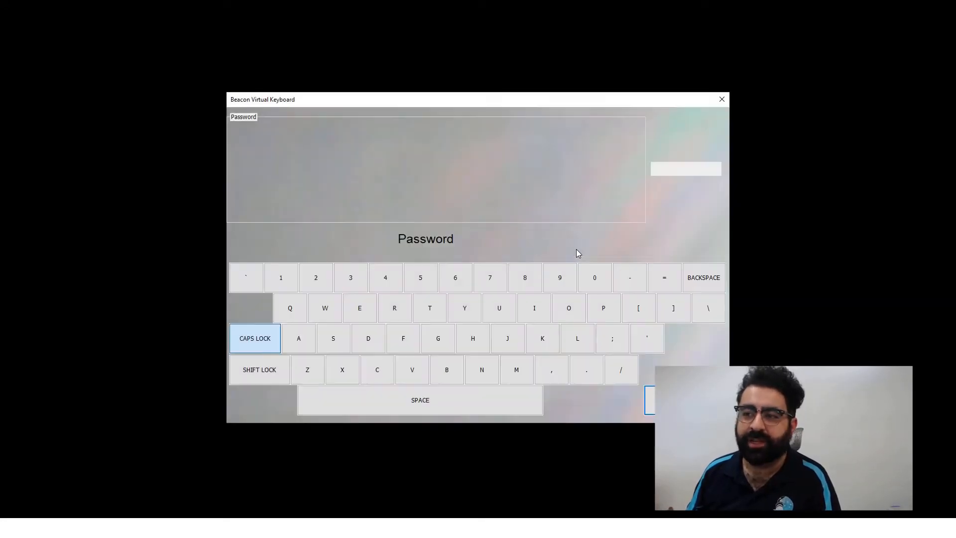
{"action": "left_click", "coordinate": [371, 371]}
{"action": "left_click", "coordinate": [363, 309]}
{"action": "left_click", "coordinate": [514, 371]}
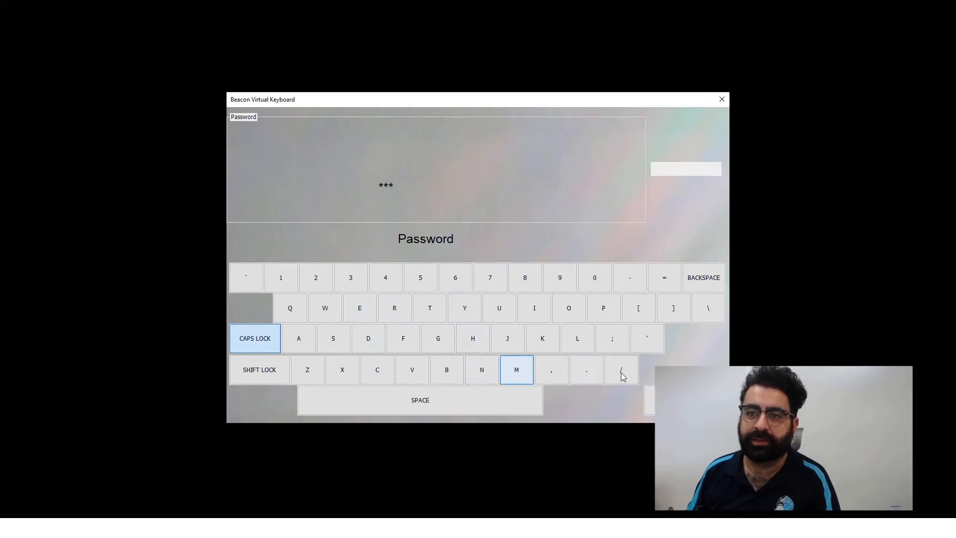
{"action": "left_click", "coordinate": [650, 400]}
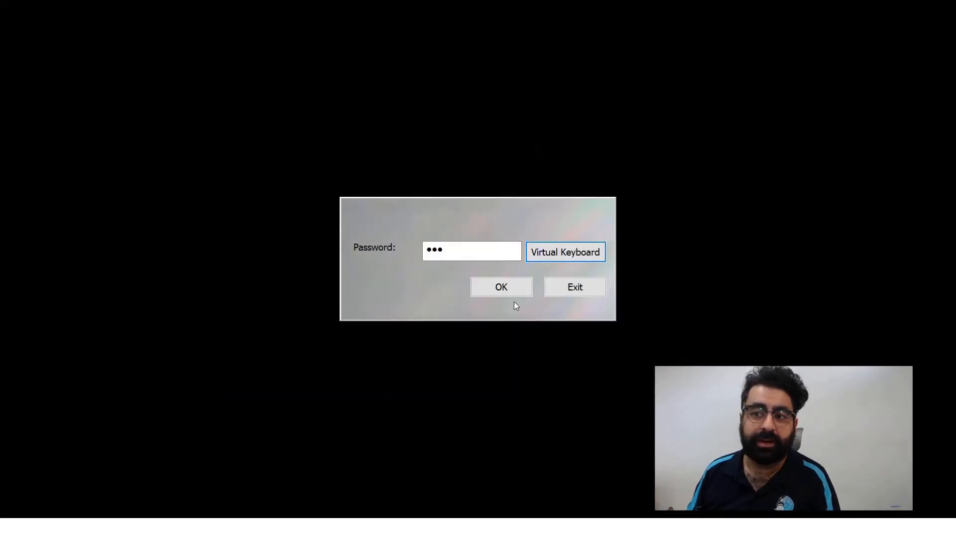
{"action": "left_click", "coordinate": [510, 294]}
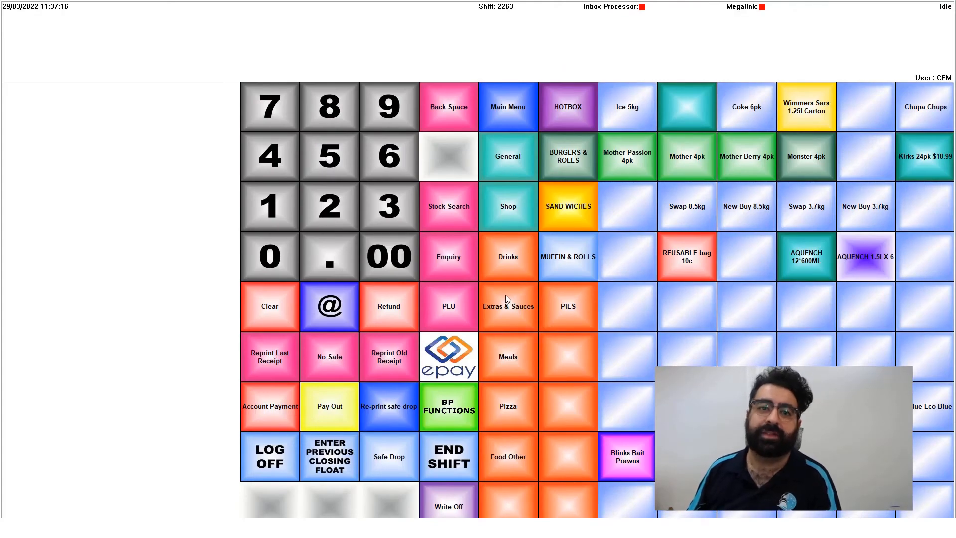